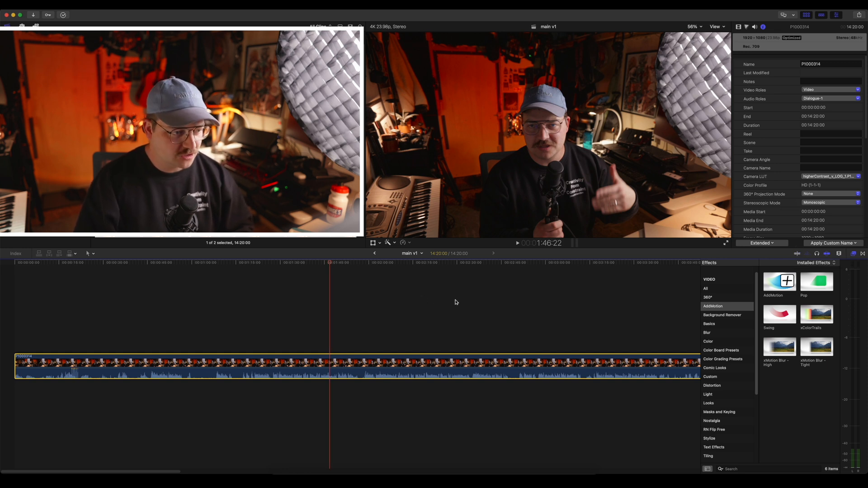
- Scrub the playhead through the interview between roughly 1:26 and 1:50 looking for the cut moment
click(228, 266)
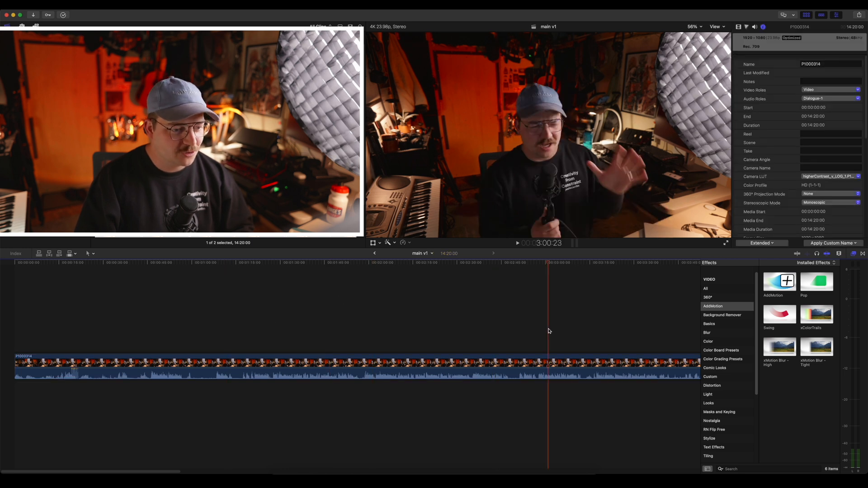
click(370, 329)
click(225, 417)
click(362, 363)
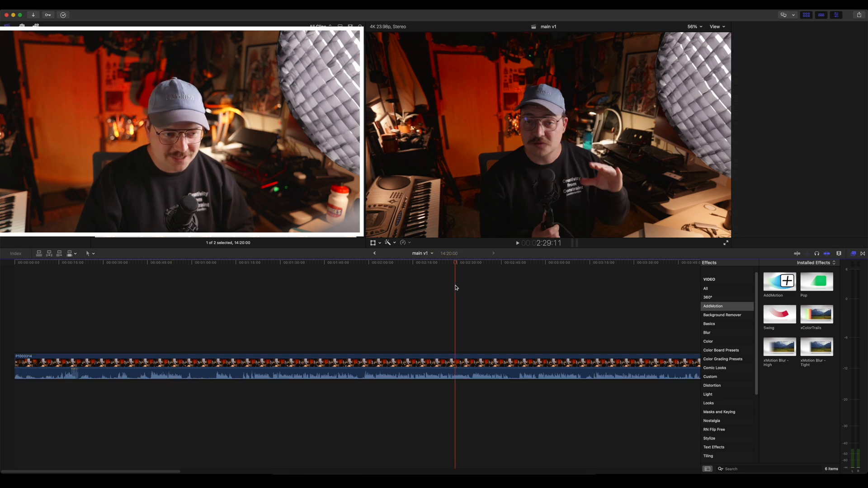
click(272, 312)
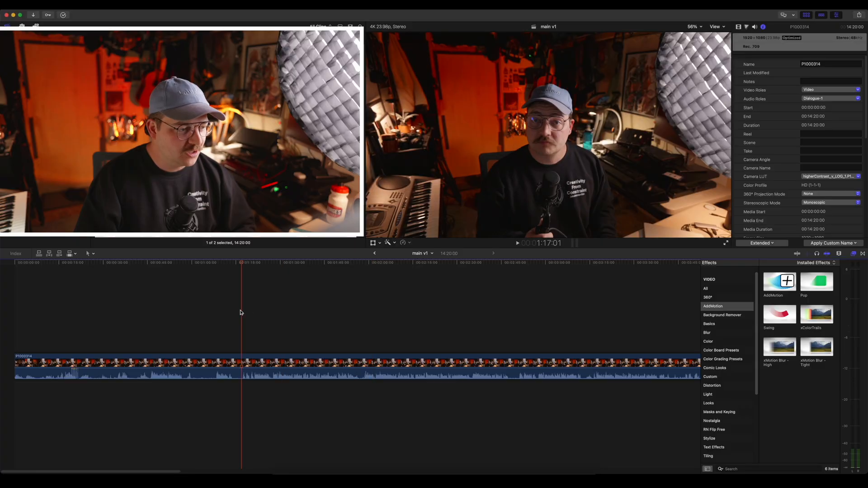
click(339, 295)
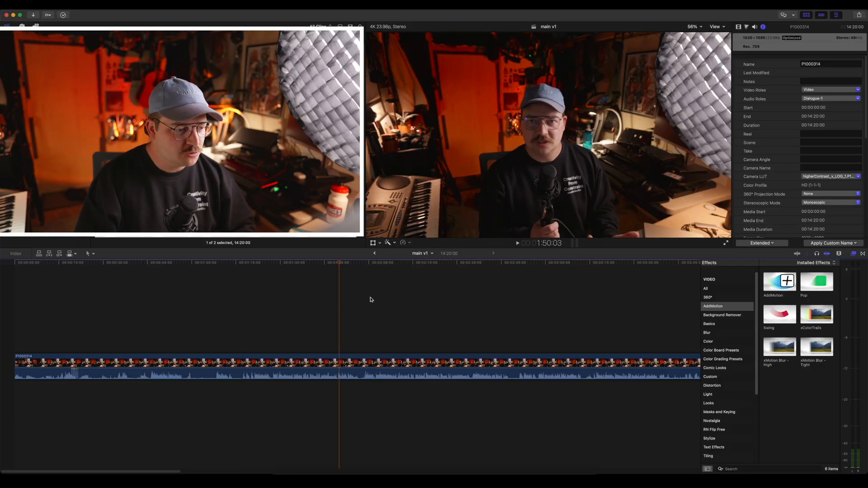
drag(342, 266, 408, 269)
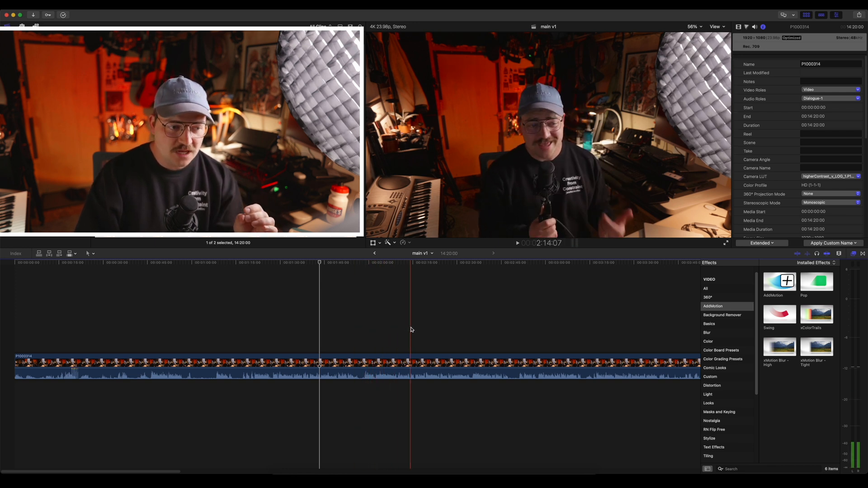
- Play and pause the interview repeatedly to pinpoint the spoken moment to cut
key(space)
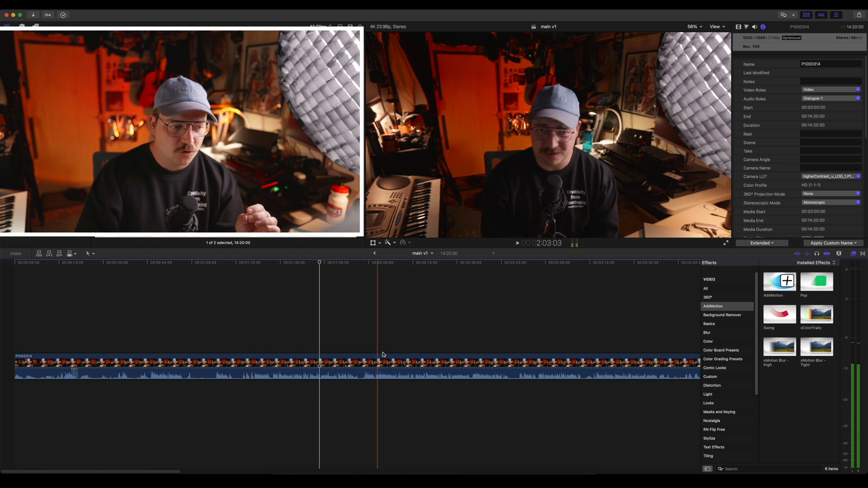
key(space)
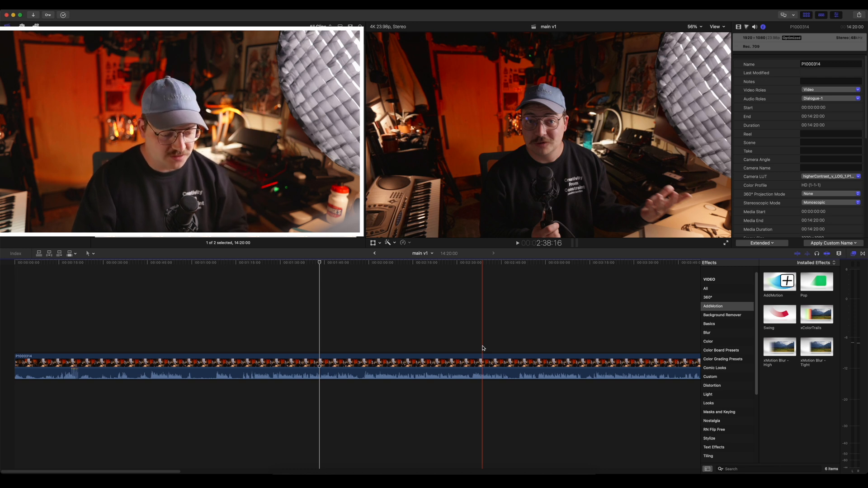
key(space)
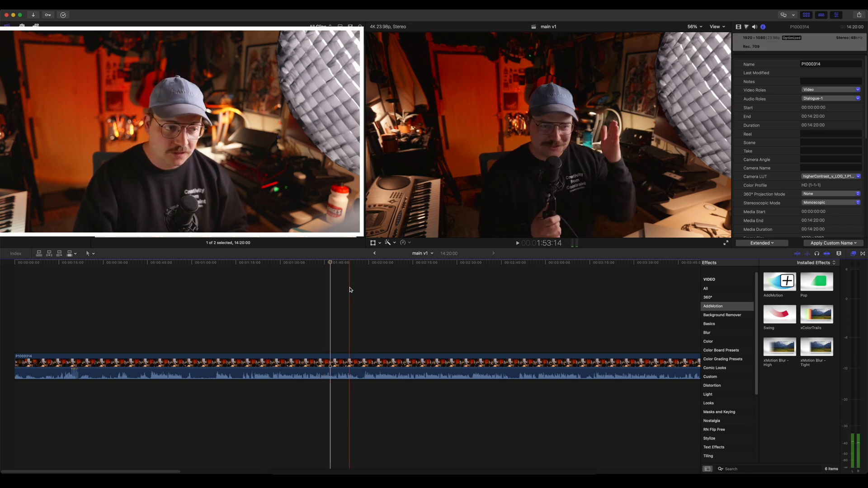
click(579, 303)
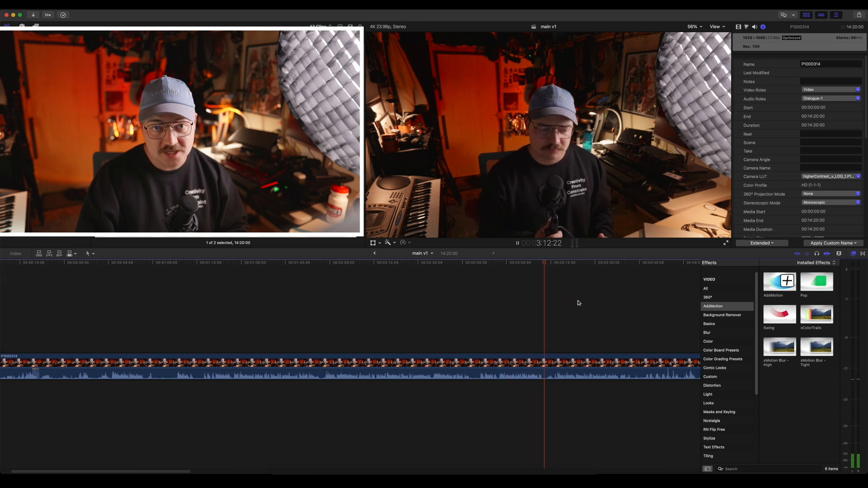
key(space)
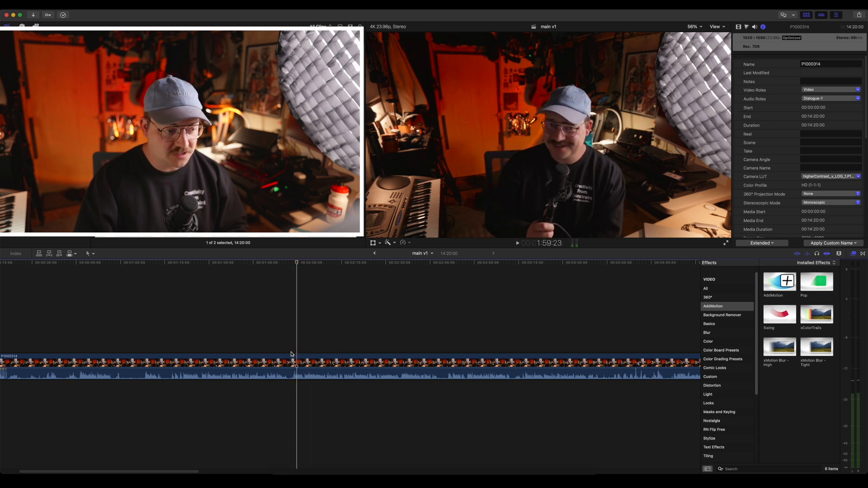
key(space)
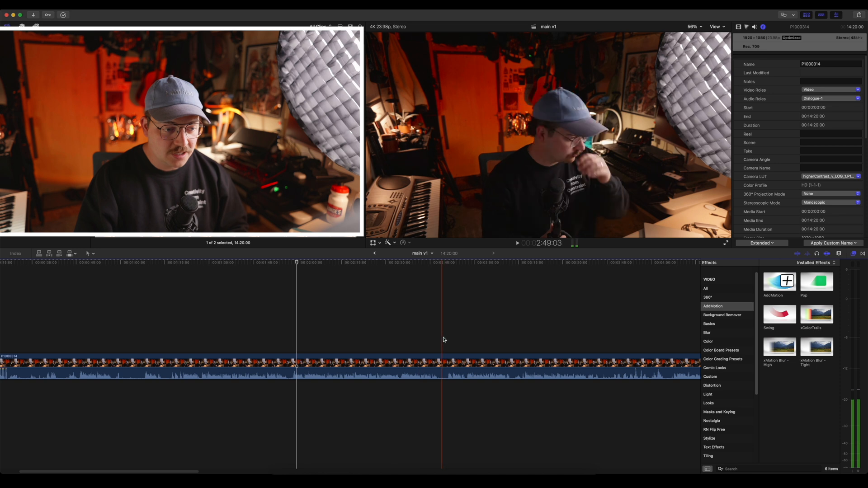
key(space)
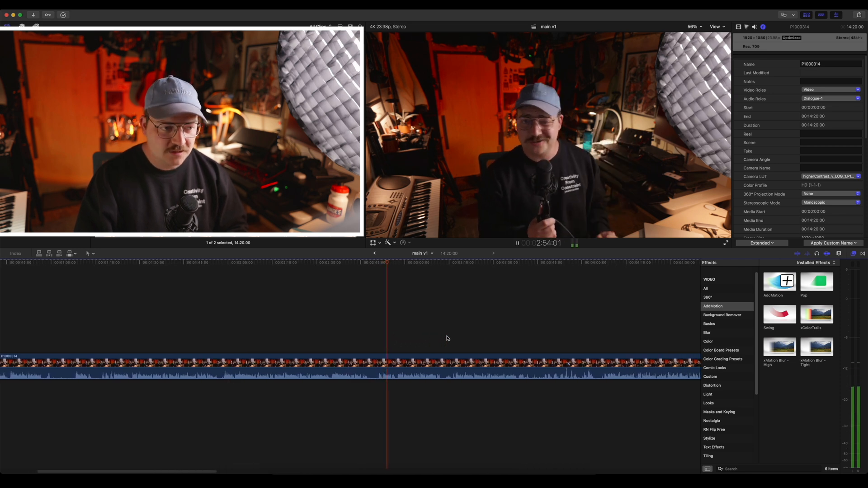
key(space)
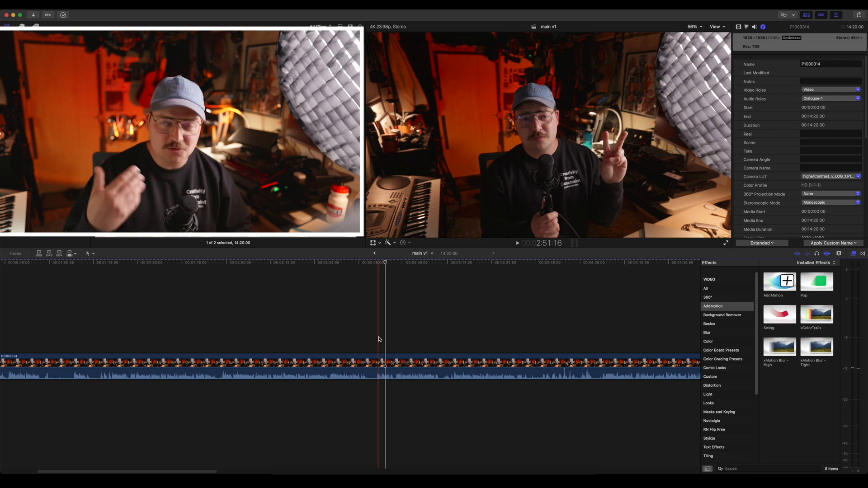
key(j)
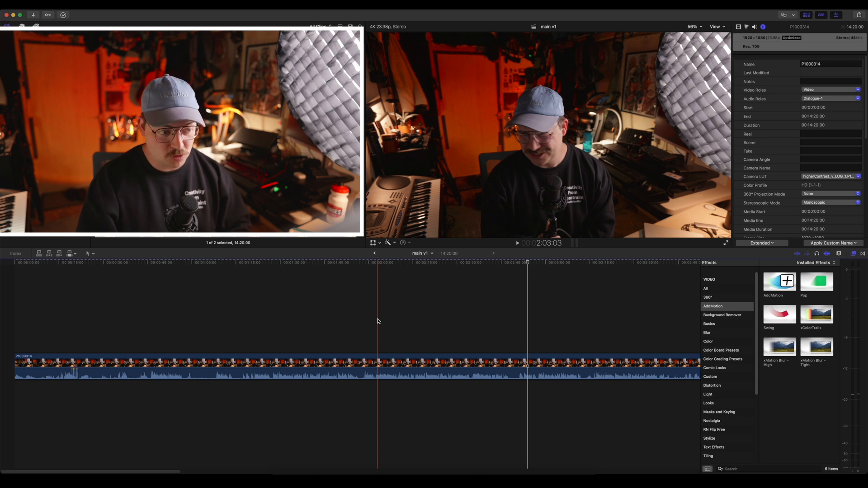
- Zoom the timeline in and blade-cut the interview clip into two pieces near 1:13
key(super+equal)
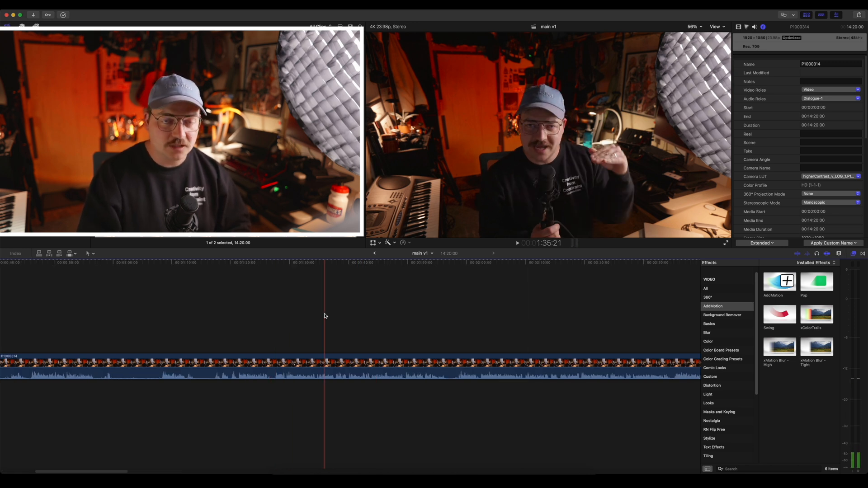
key(super+equal)
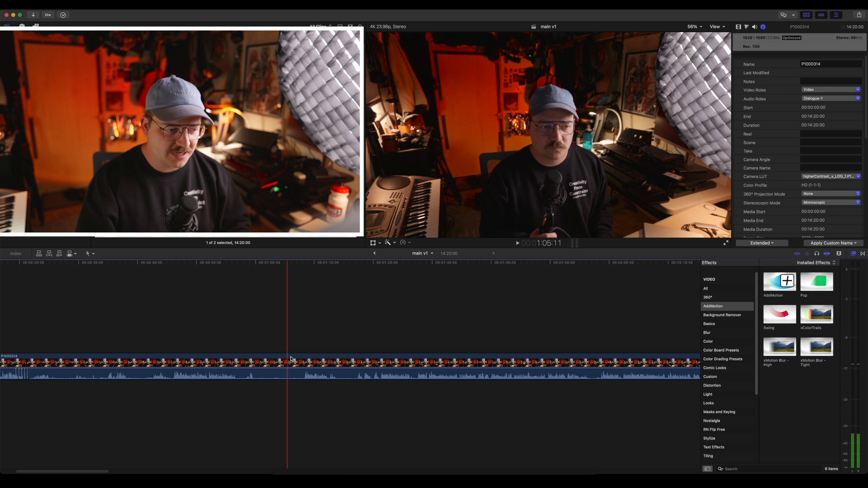
key(super+minus)
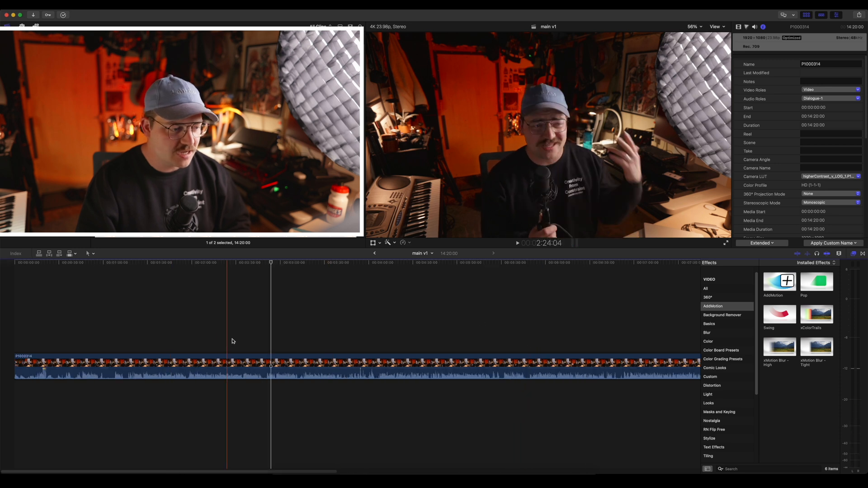
scroll(260, 336, left, 5)
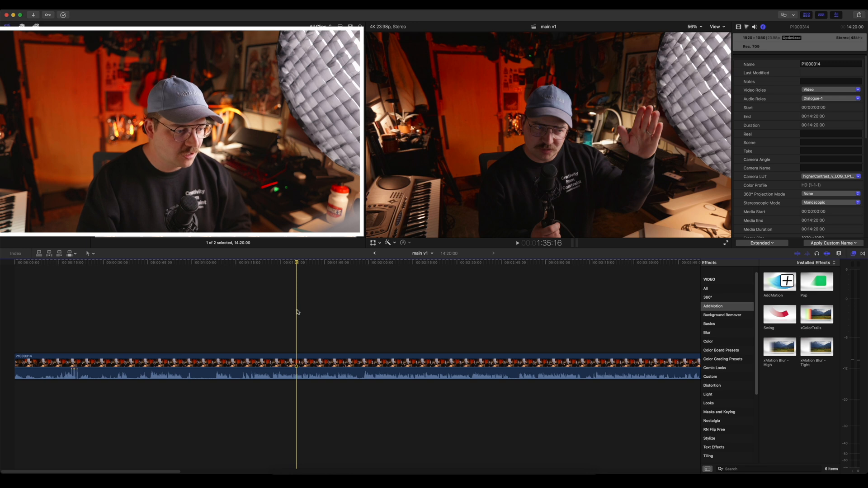
key(super+equal)
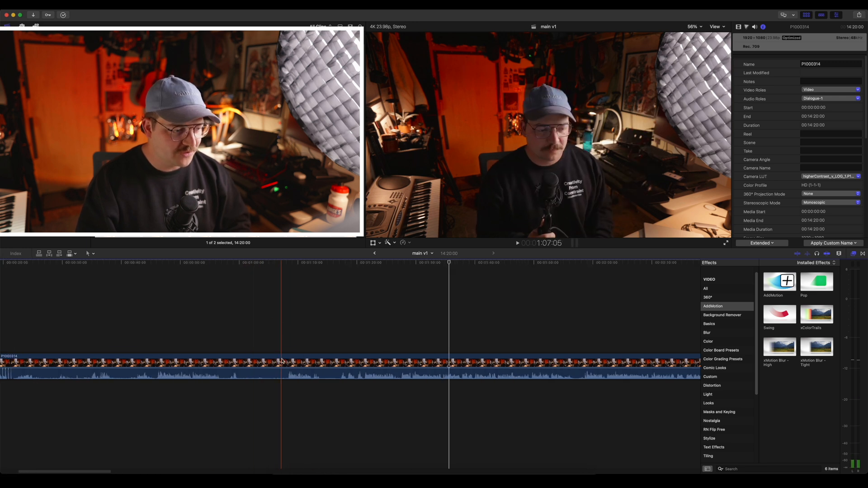
key(space)
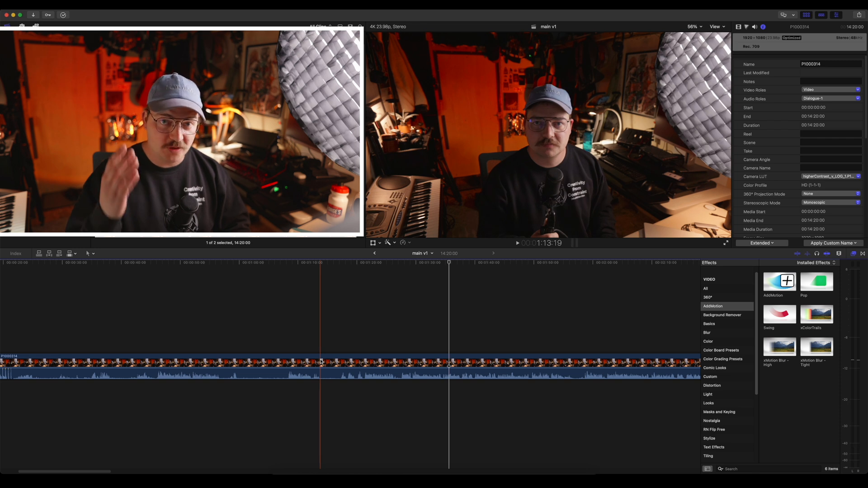
click(322, 362)
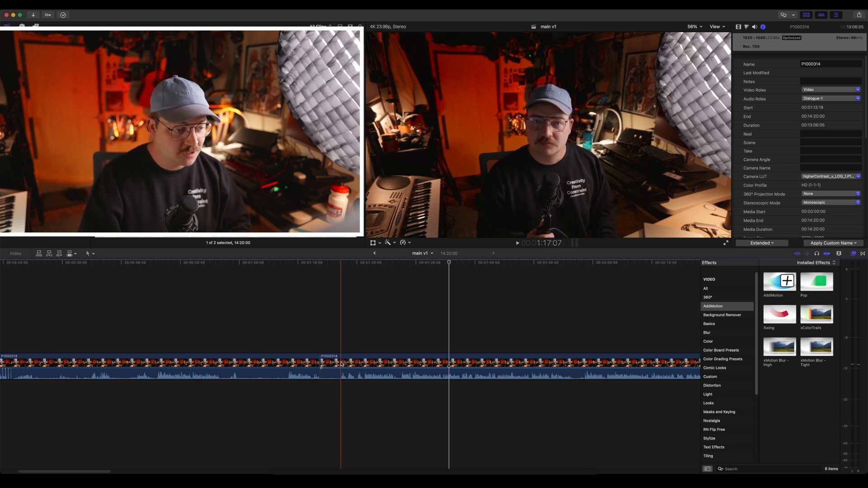
click(341, 362)
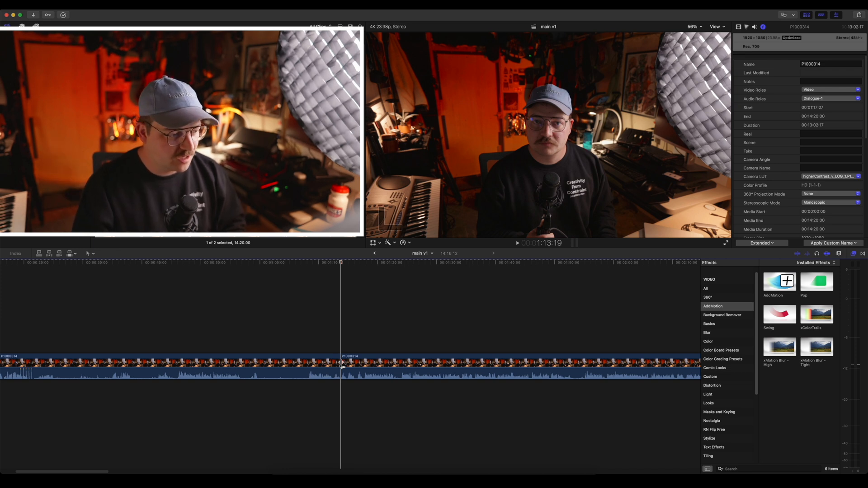
key(space)
- Rewind with J, blade the interview twice at pauses and delete the section between, closing the gap
key(j)
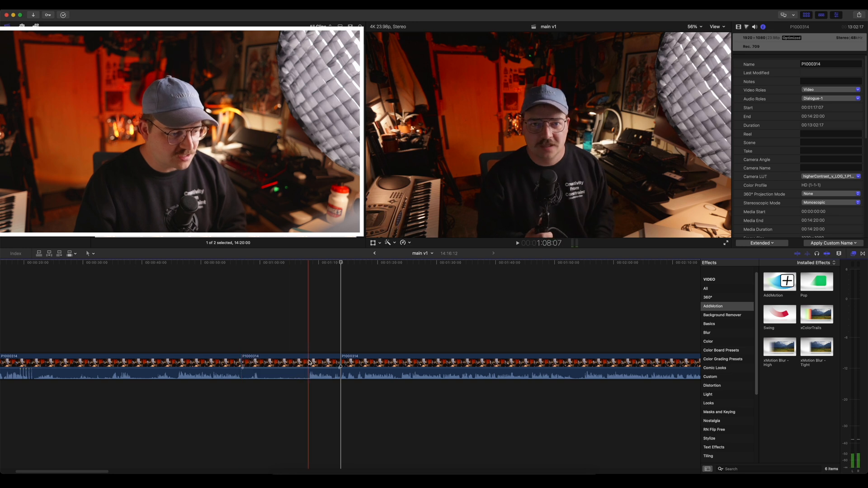
key(j)
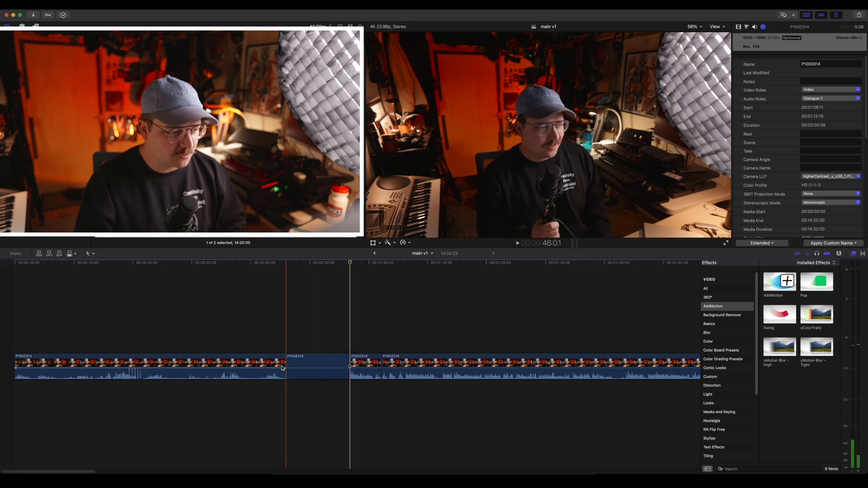
key(super+b)
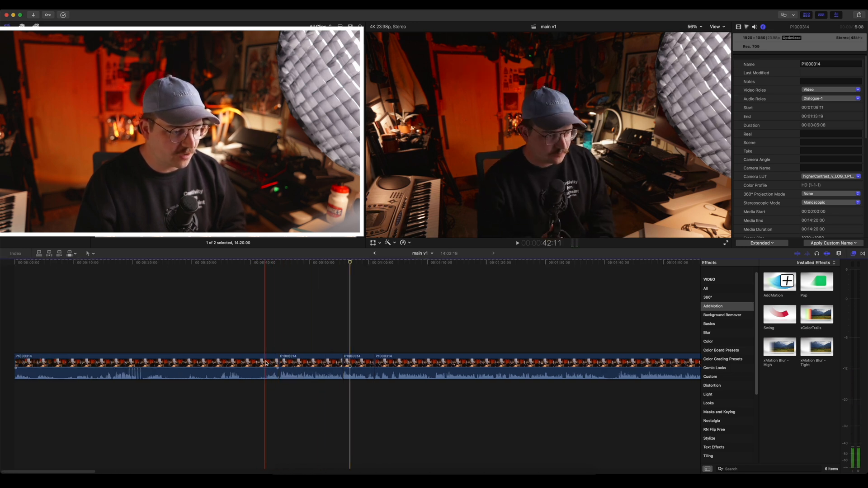
key(super+b)
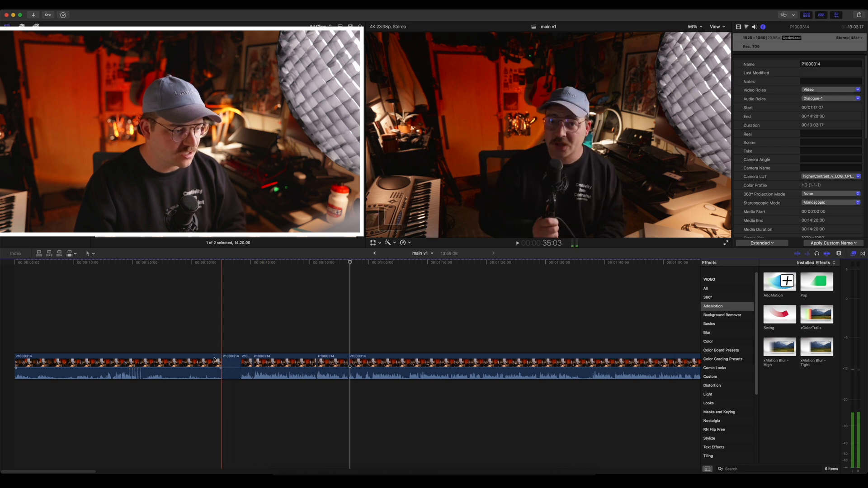
key(BackSpace)
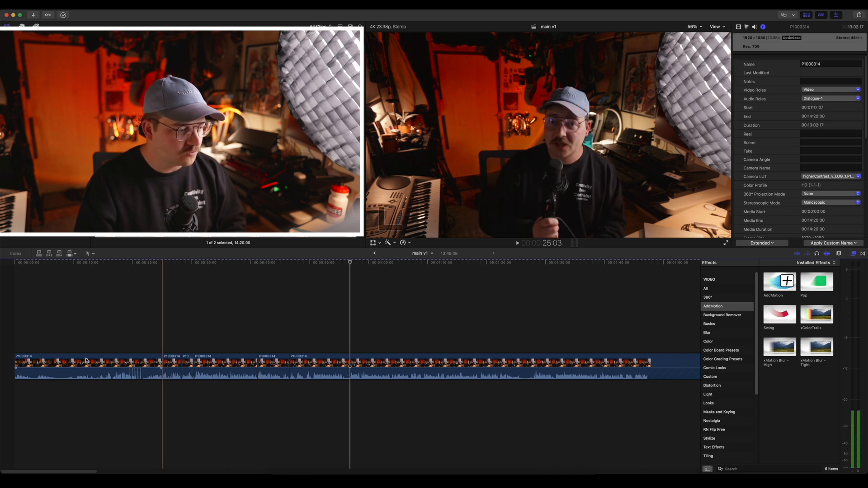
key(BackSpace)
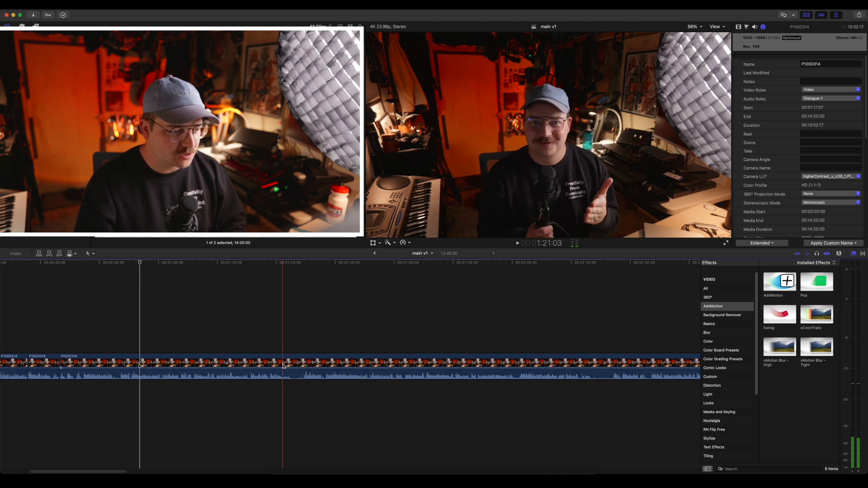
- Trim the clip's start and end to the playhead with Option-[ and Option-], then zoom out
key(alt+bracketleft)
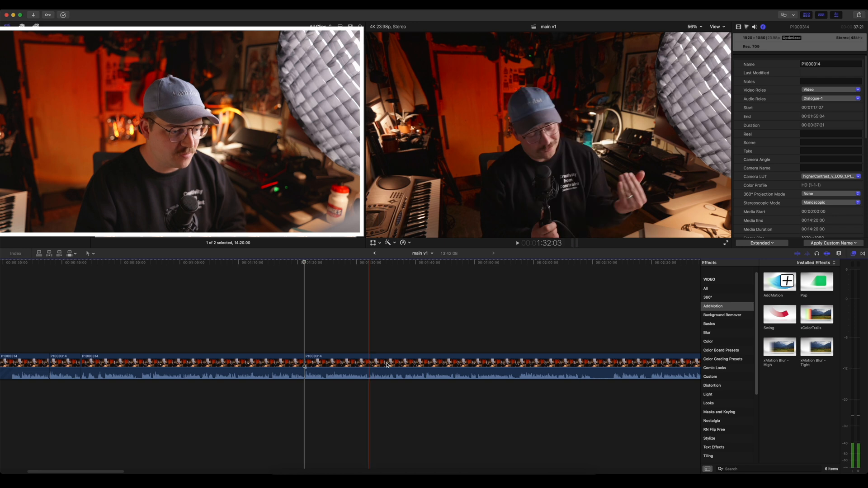
key(super+equal)
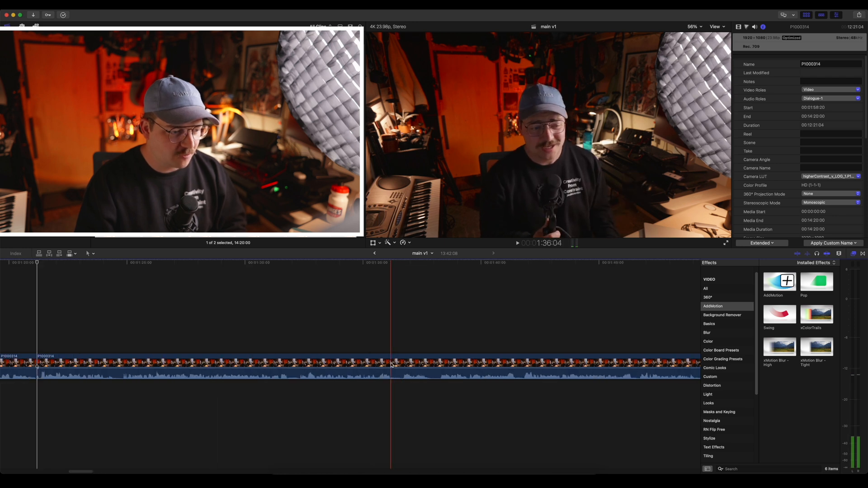
key(alt+bracketright)
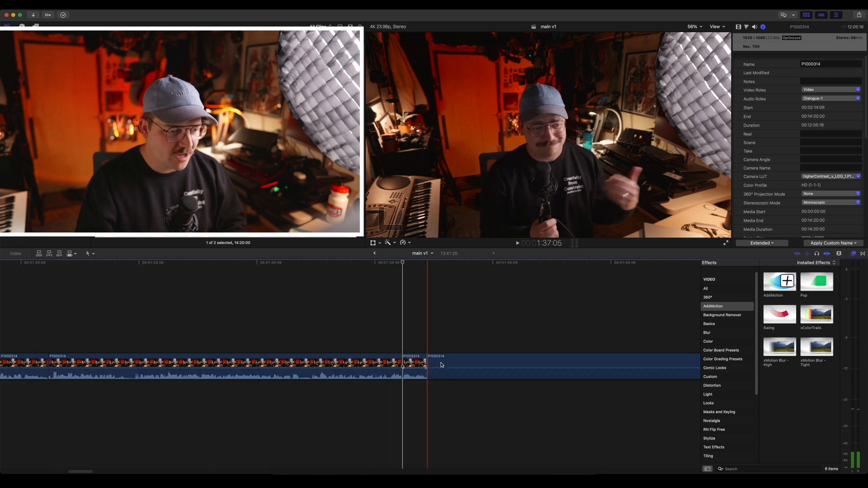
click(442, 365)
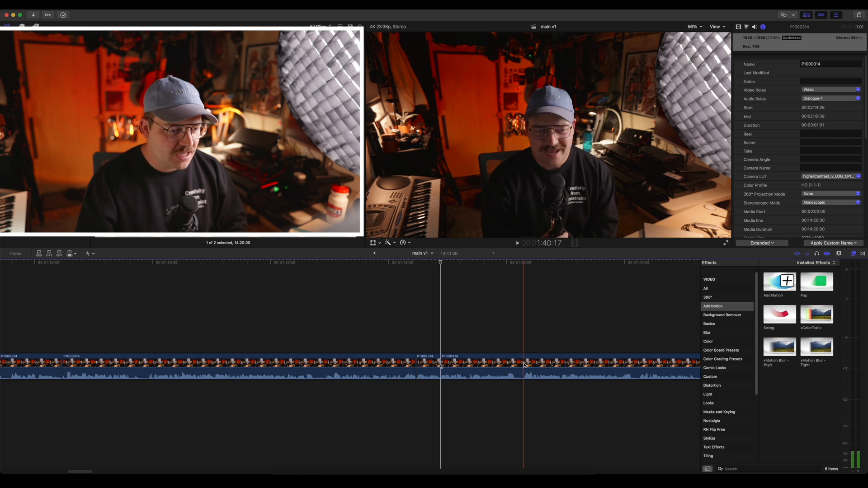
click(523, 365)
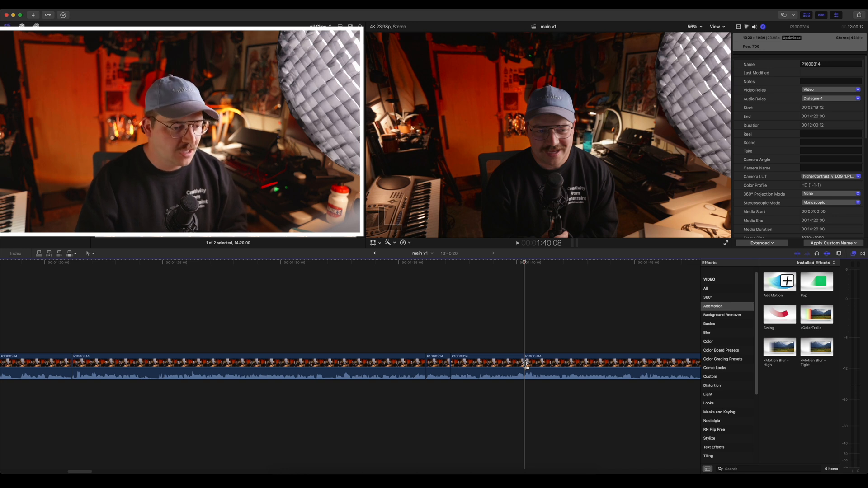
key(super+minus)
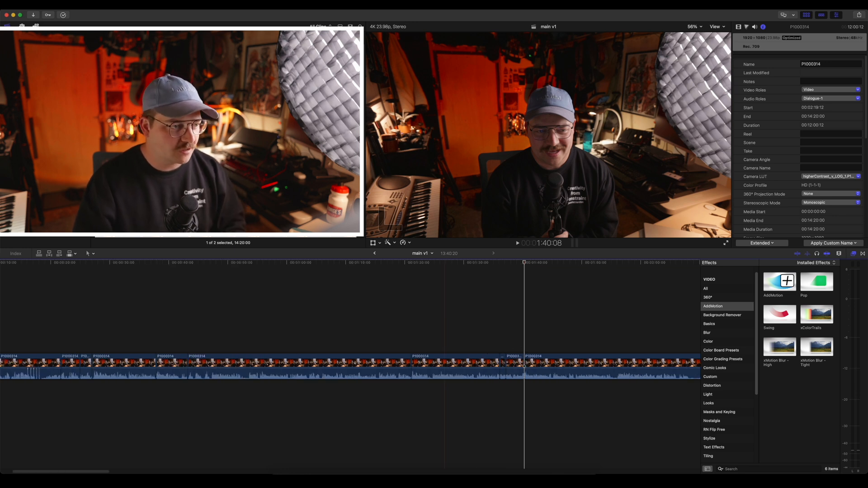
- Connect an interview piece above the primary storyline near 1:36 and add a Basic Title over it
drag(468, 363, 549, 336)
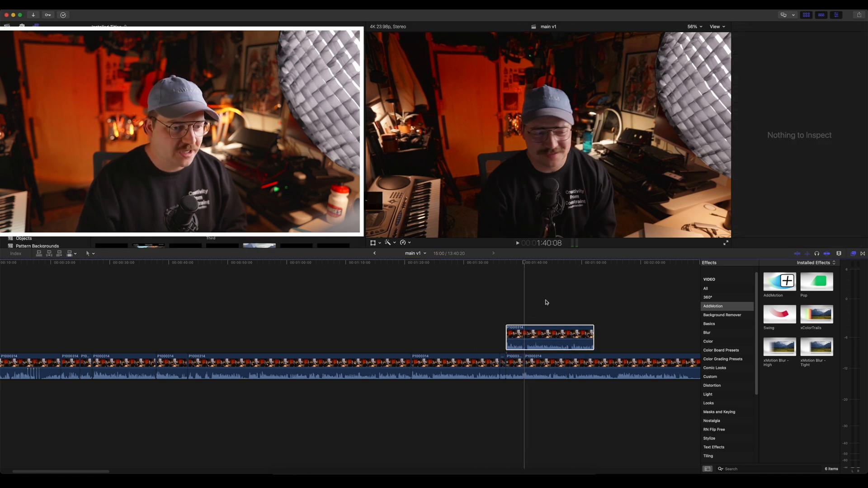
key(ctrl+t)
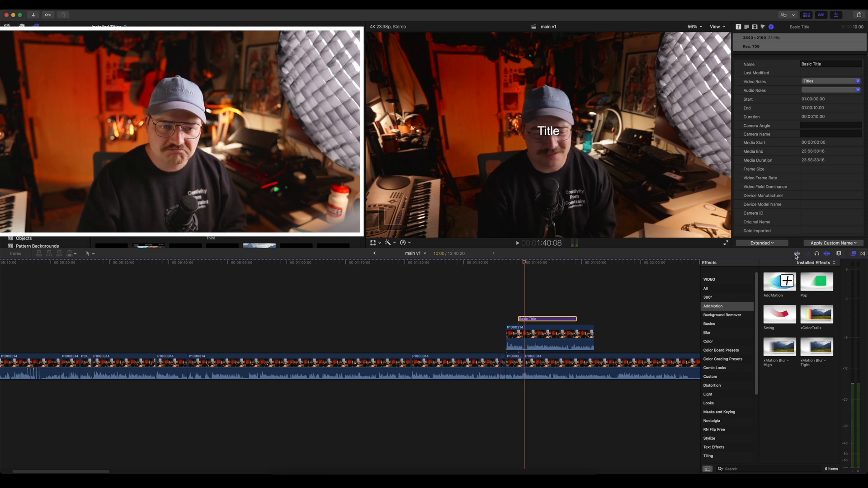
- Delete the connected clip and Basic Title, leaving the main storyline, and switch to DaVinci Resolve
click(520, 306)
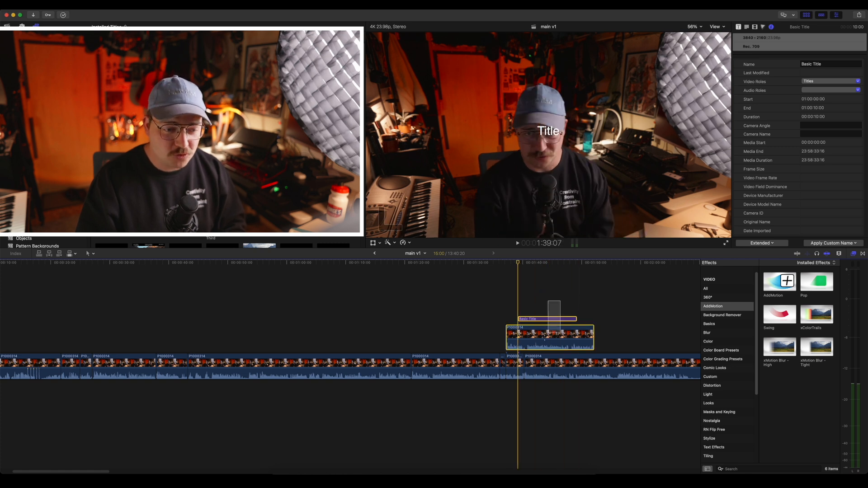
key(BackSpace)
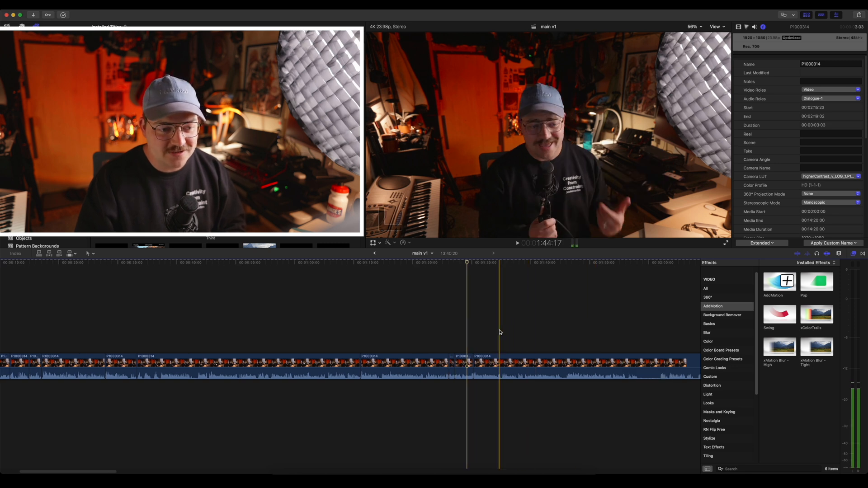
scroll(587, 329, right, 3)
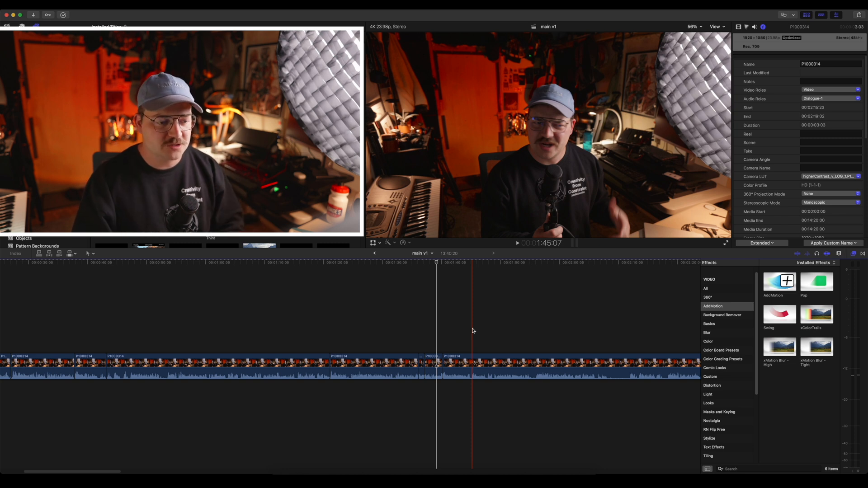
key(super+equal)
key(super+equal)
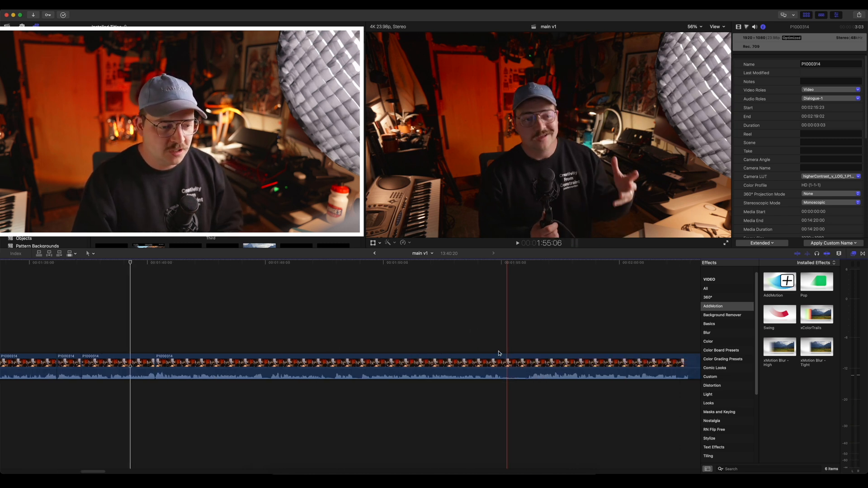
click(434, 366)
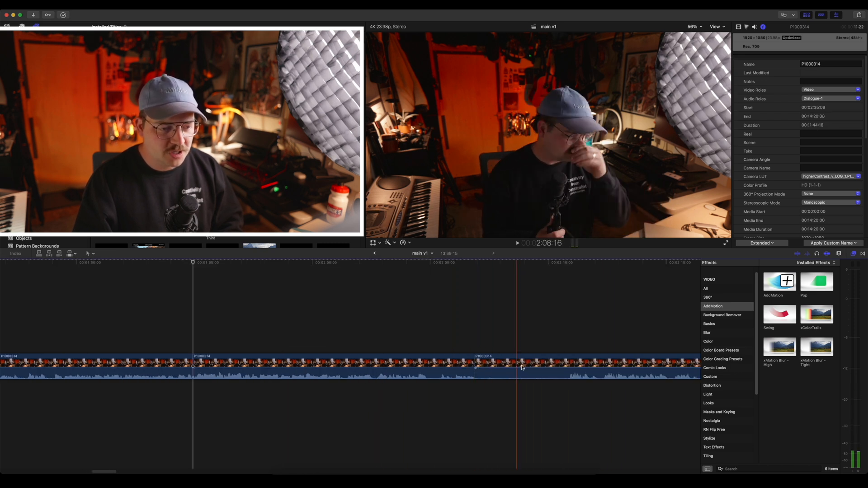
click(570, 364)
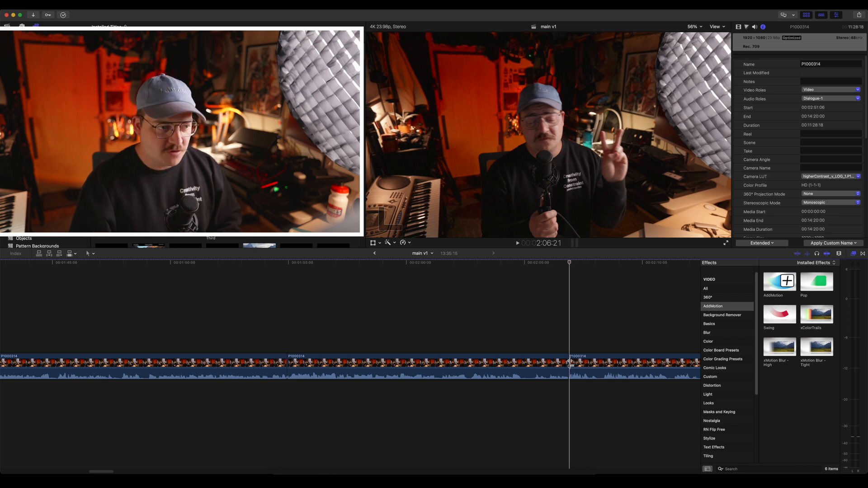
key(super+Tab)
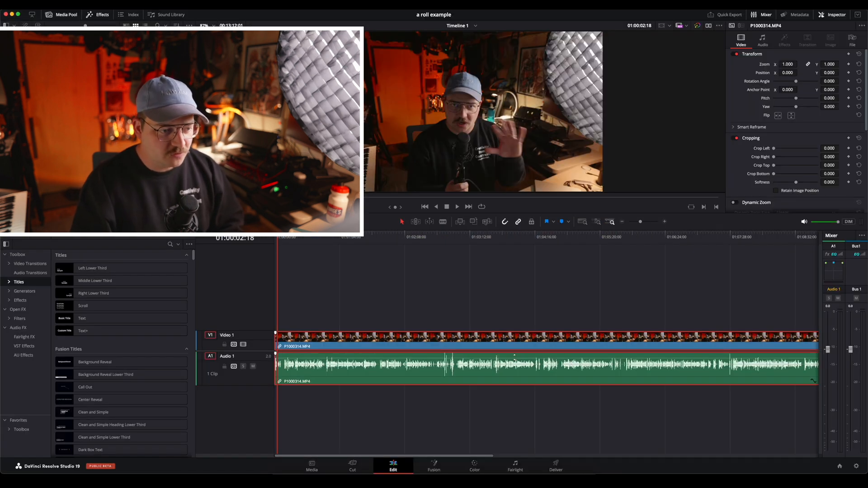
scroll(537, 285, left, 10)
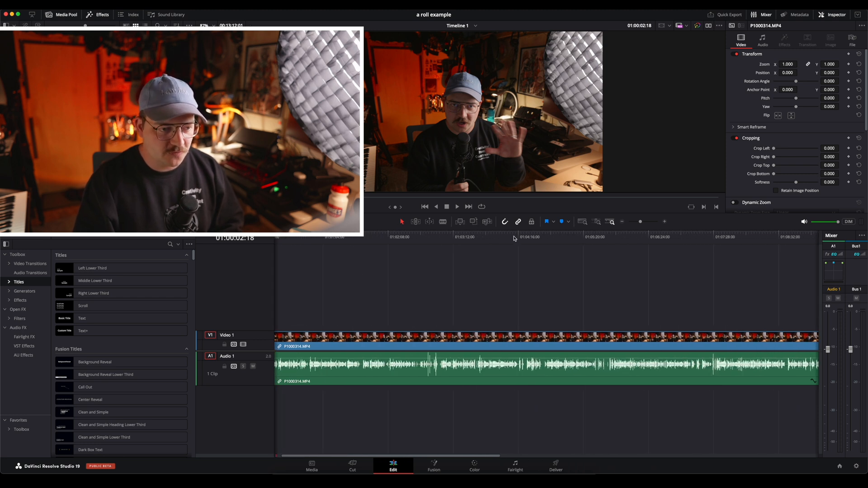
- Split the interview's video and audio at about 01:04 in Timeline 1
click(514, 237)
key(space)
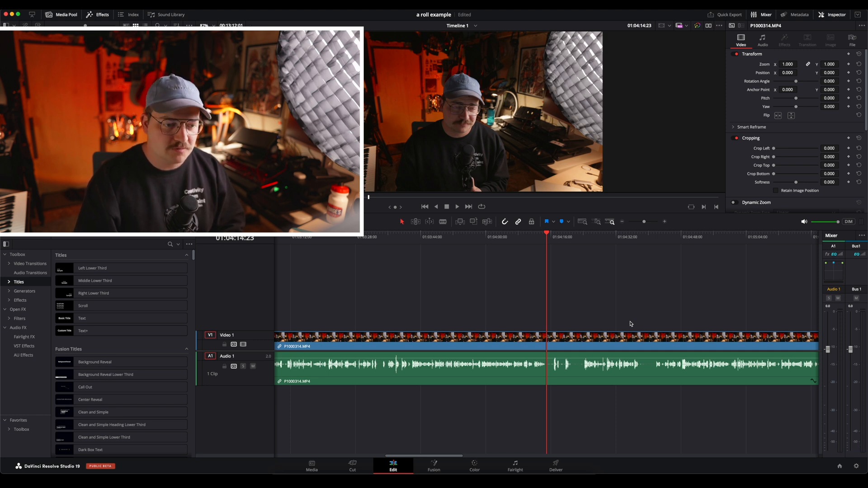
key(ctrl+b)
key(super+equal)
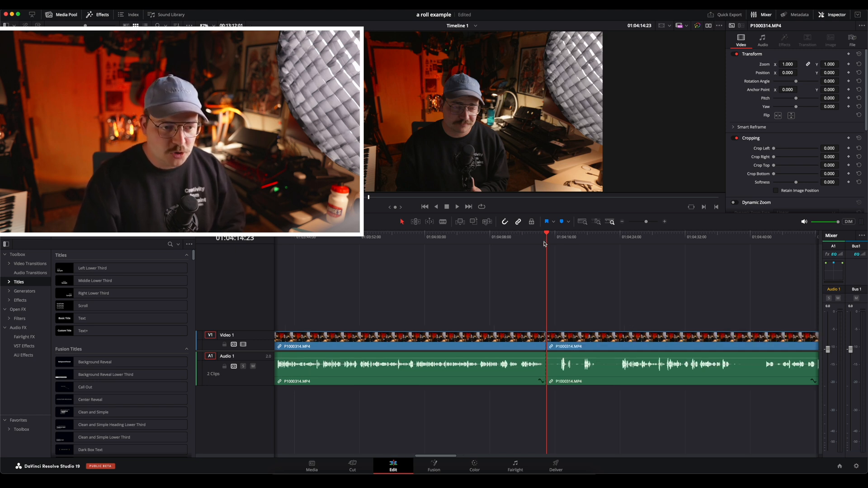
- Trim the second clip's head to the playhead and replay across the cut to check it
key(space)
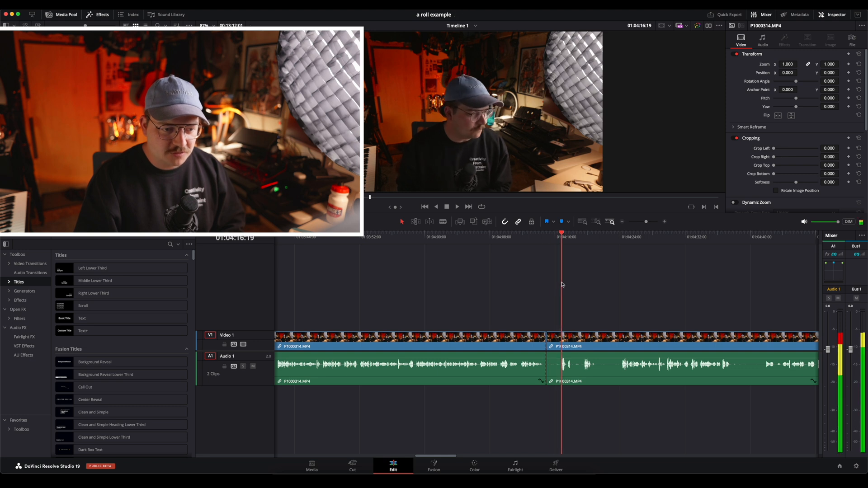
key(super+shift+bracketleft)
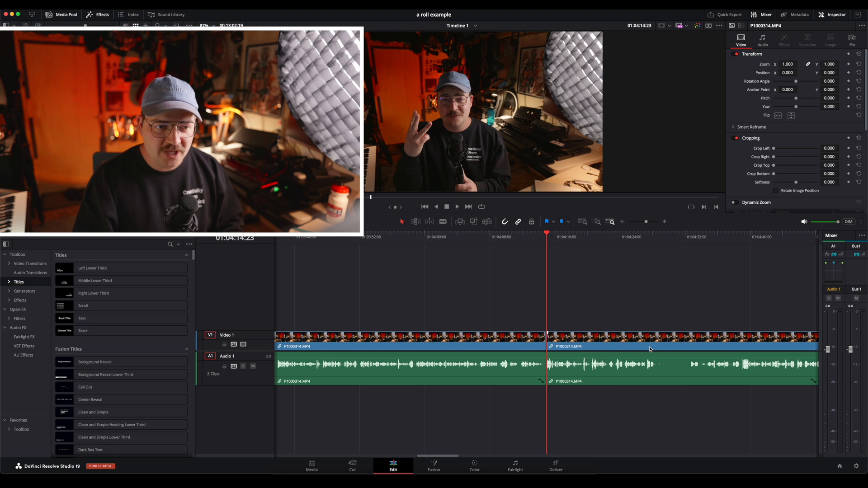
key(space)
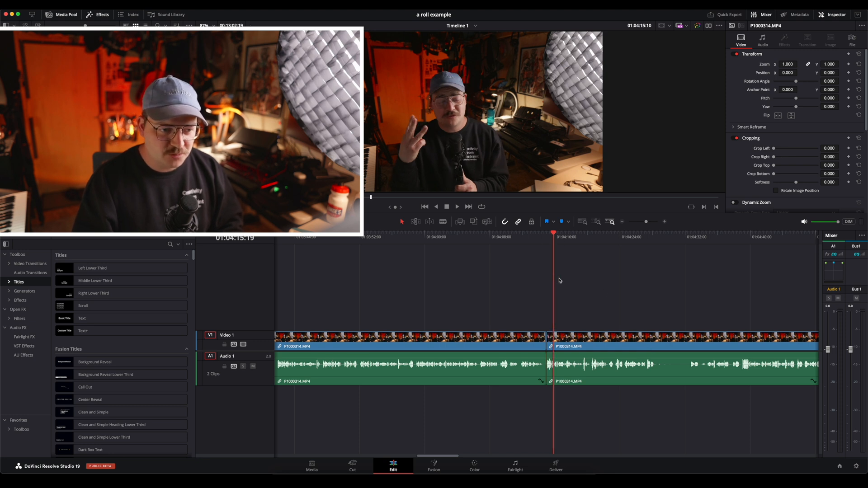
key(Up)
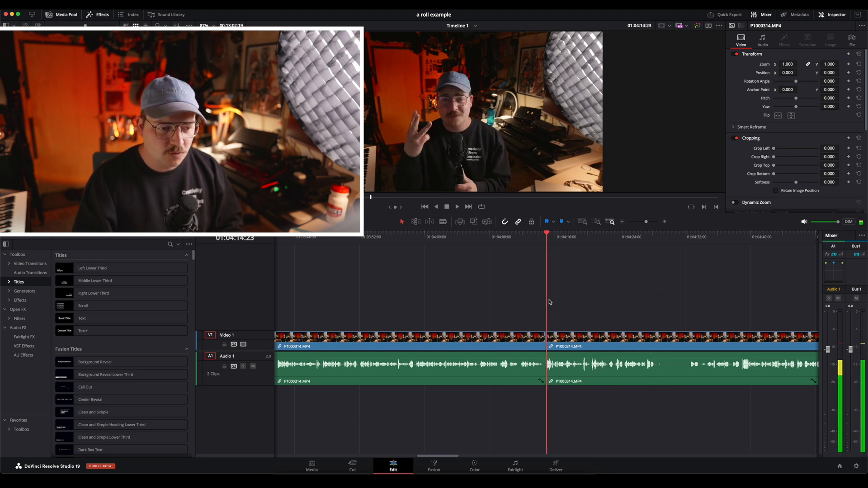
- Preview the takes around the 01:04:28 cut, then rewind toward the interview's start near 01:00:34
click(655, 239)
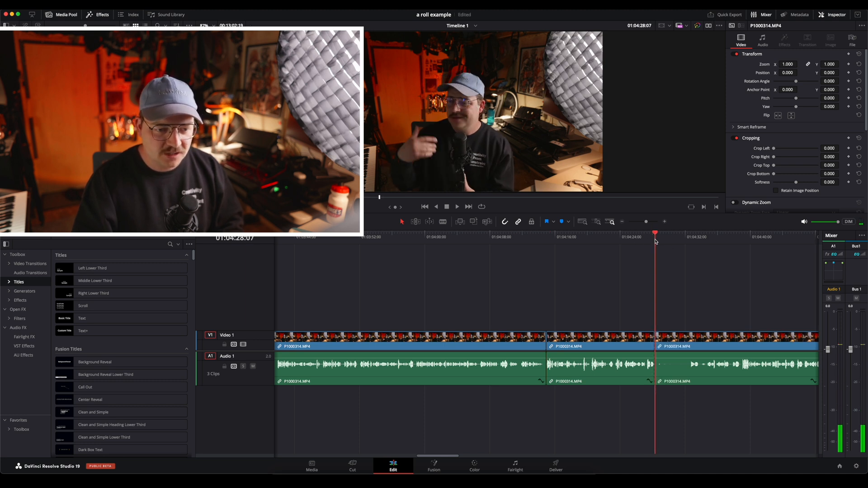
click(691, 238)
key(Up)
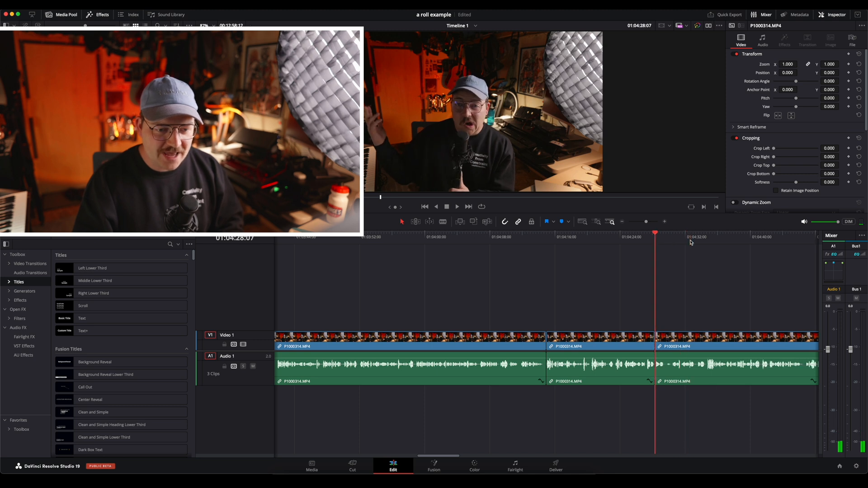
click(503, 262)
click(569, 266)
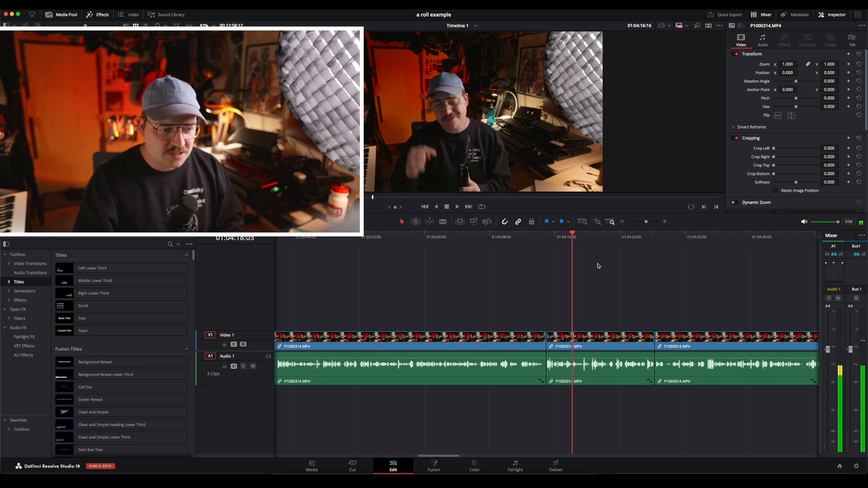
click(706, 272)
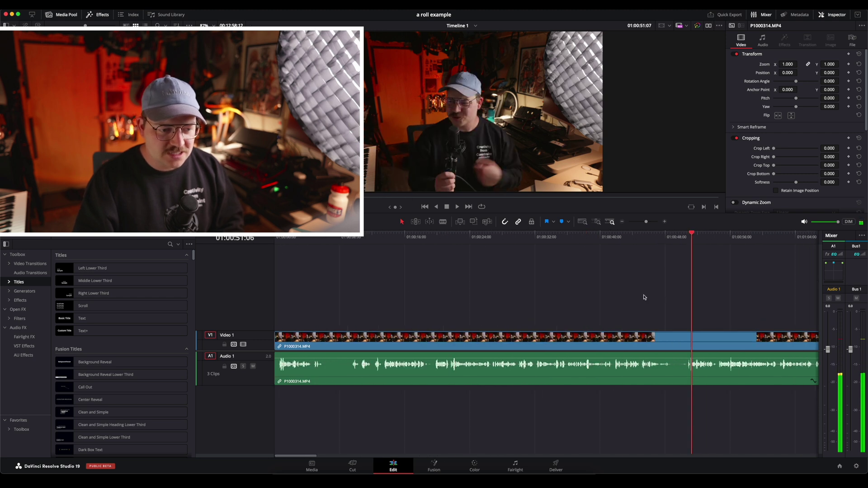
key(j)
key(j)
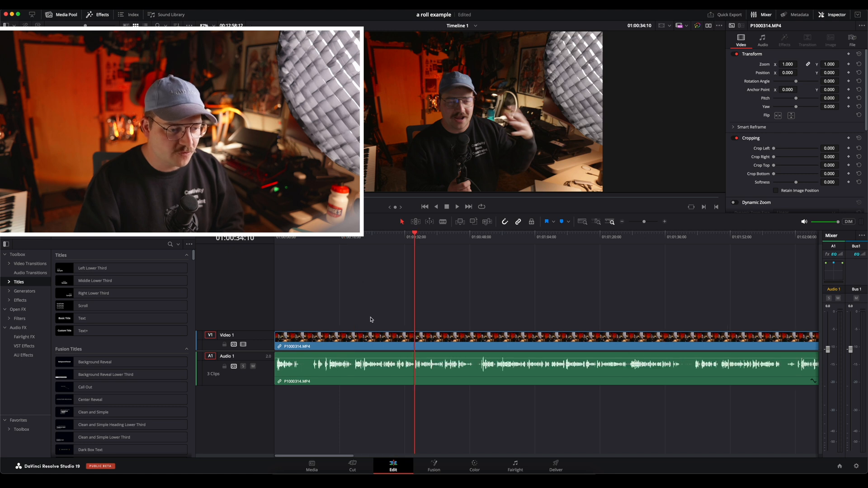
scroll(368, 317, down, 3)
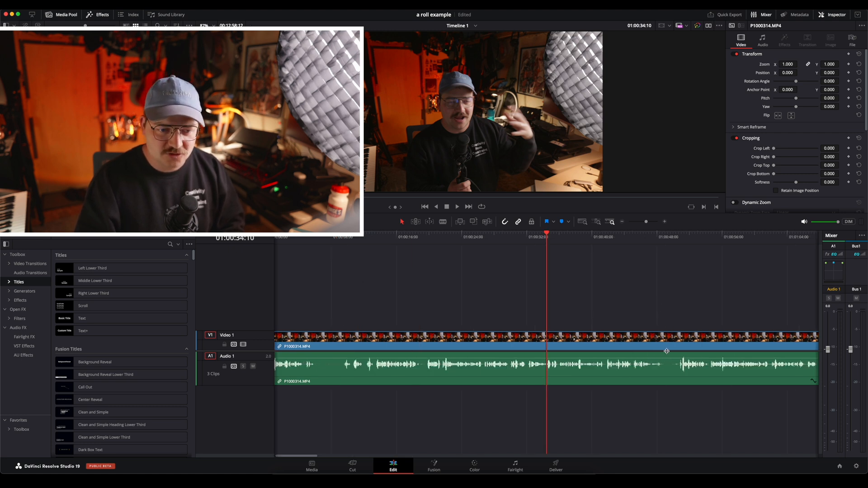
- Split the interview at about 01:00:48 and replay from just before the new cut
click(629, 238)
key(super+b)
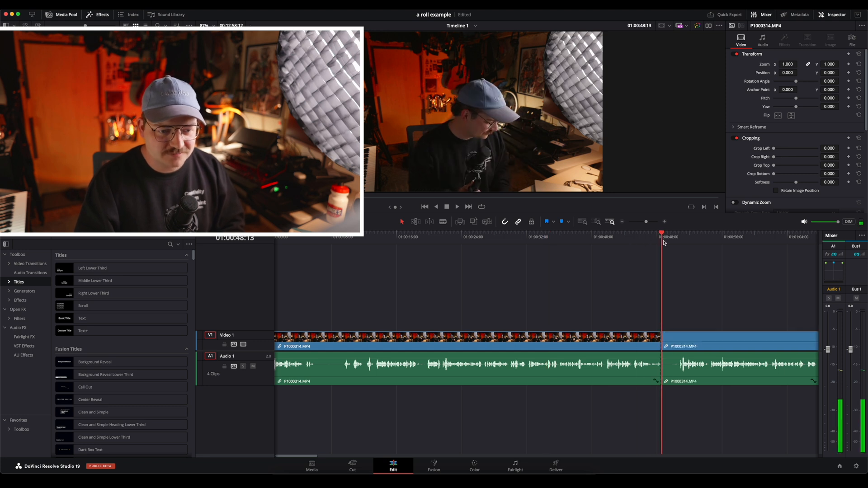
key(space)
click(373, 268)
click(529, 268)
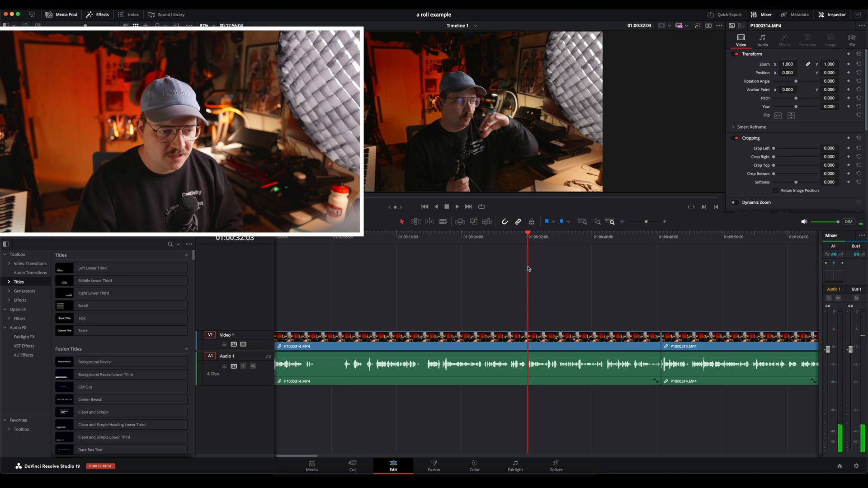
scroll(561, 295, up, 3)
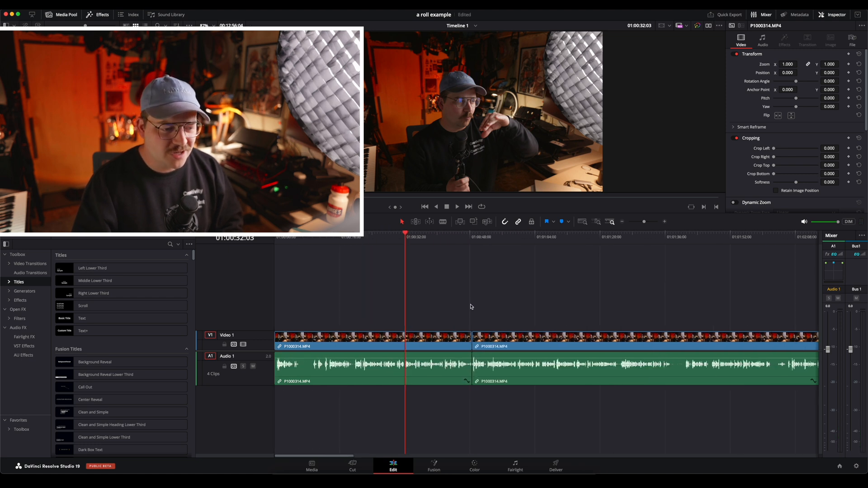
- Skip ahead to around 01:01:37 and make the audio track taller to read the waveform
click(550, 241)
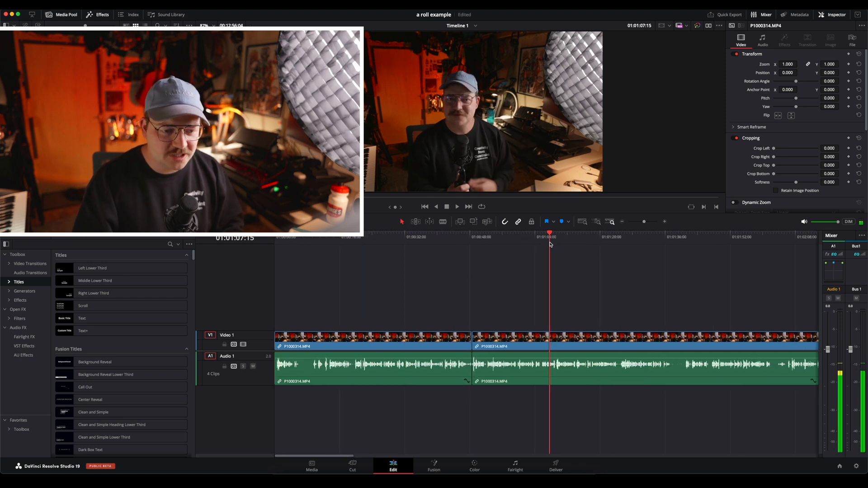
click(671, 238)
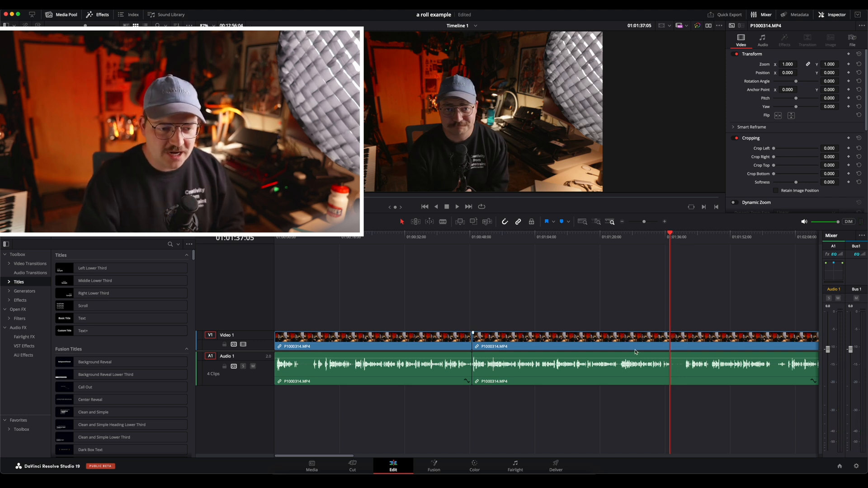
scroll(635, 350, down, 3)
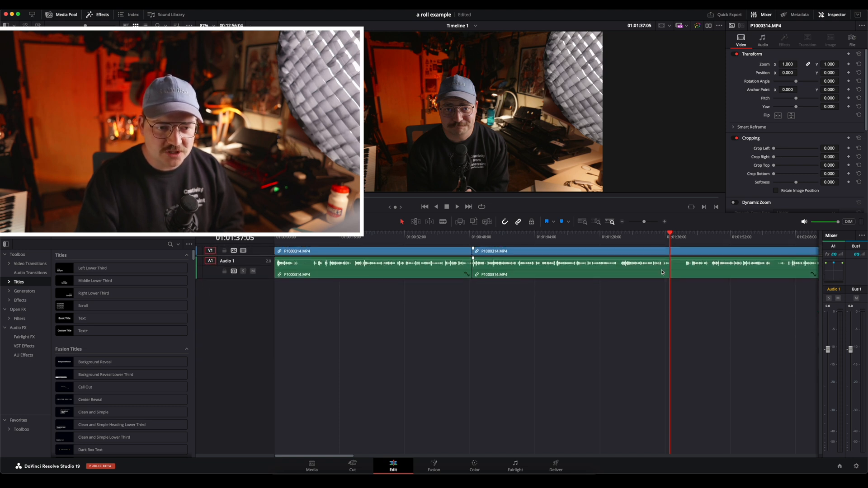
drag(662, 272, 668, 288)
- Scrub the enlarged waveform to the next pauses and split the interview there
drag(670, 236, 669, 238)
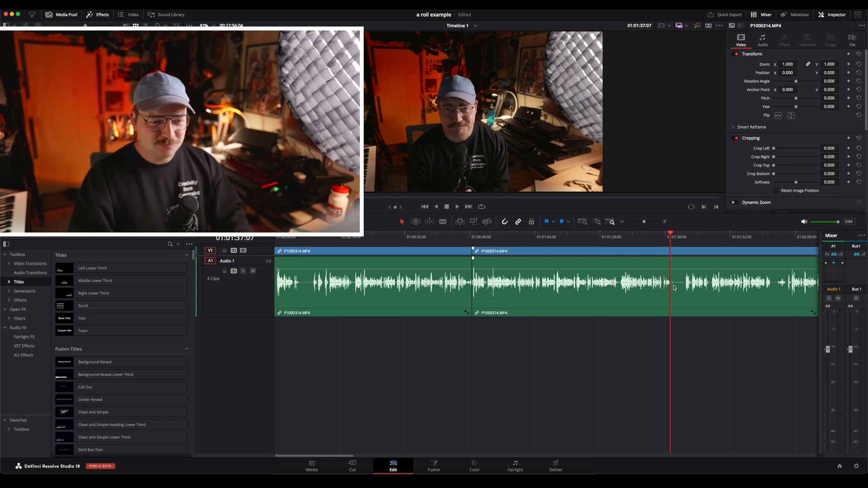
scroll(631, 258, up, 3)
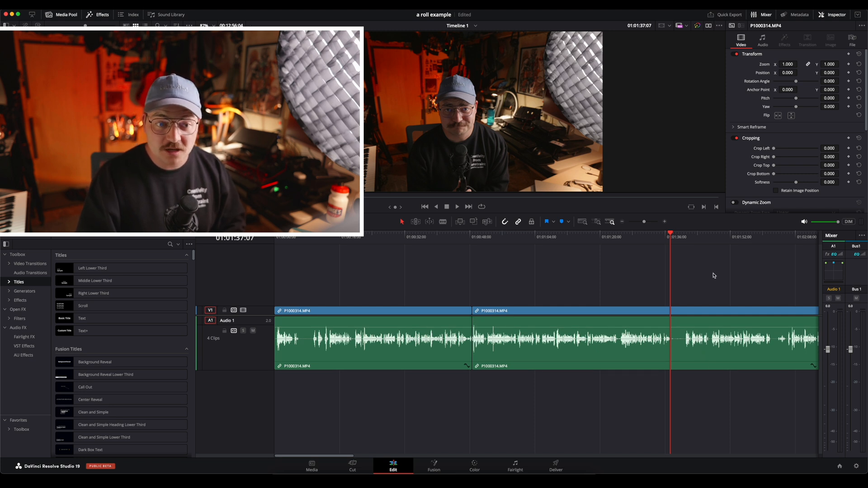
drag(697, 237, 686, 237)
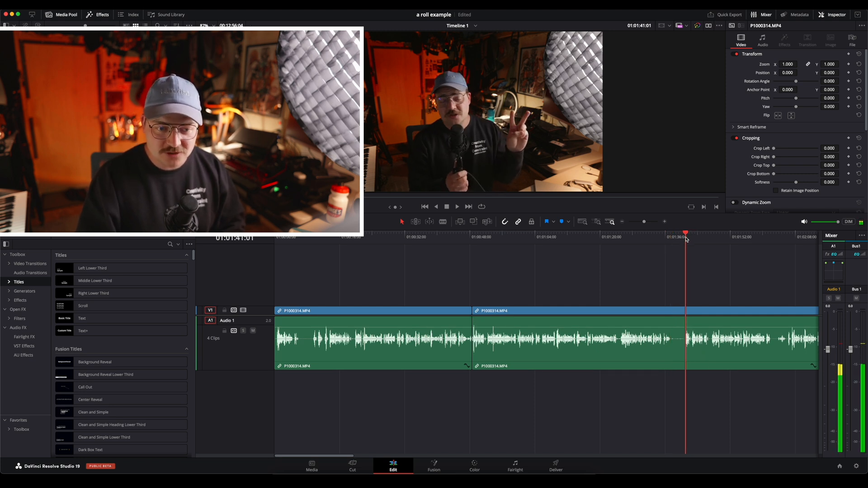
mouse_move(684, 236)
mouse_down()
mouse_move(671, 237)
mouse_move(759, 237)
mouse_up()
key(shift+bracketleft)
- Split around the unwanted stretch near 01:02:26 and ripple delete it, leaving seven clips
key(j)
key(j)
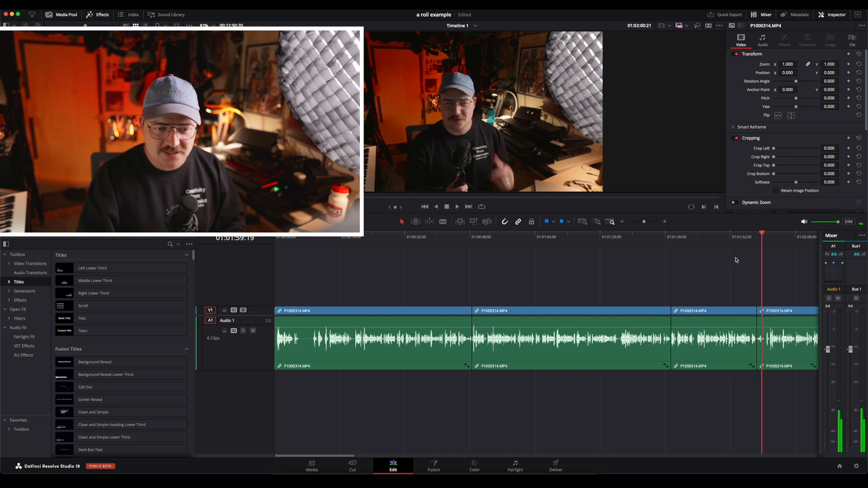
key(l)
key(l)
key(l)
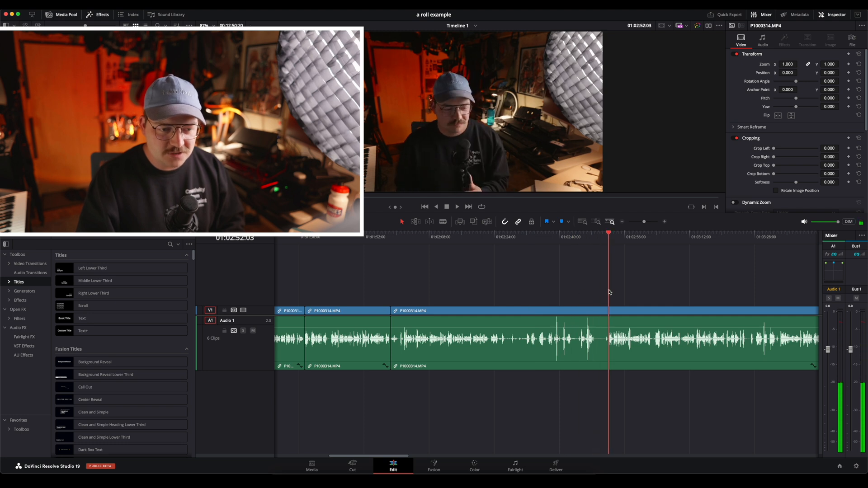
key(super+b)
key(j)
key(j)
key(k)
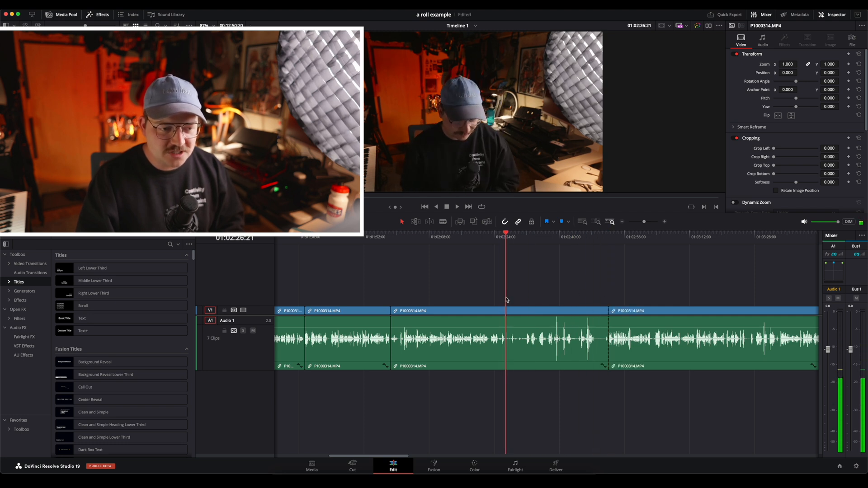
key(super+b)
key(shift+BackSpace)
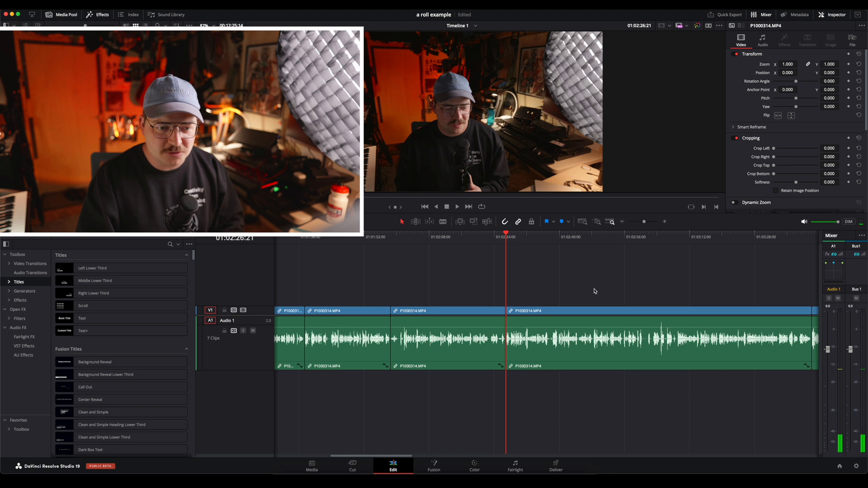
scroll(439, 283, down, 5)
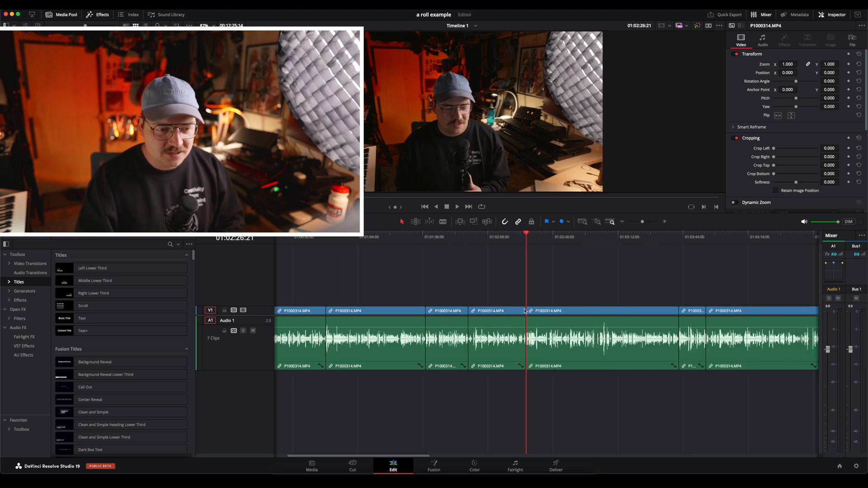